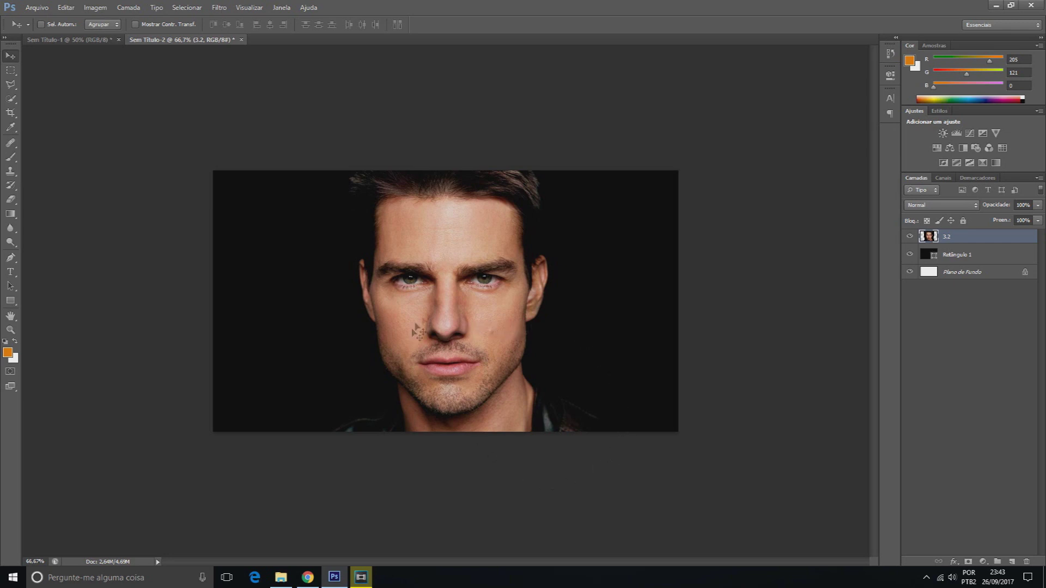
# - Center layer 3.2's face photo over Retângulo 1, briefly hiding the rectangle to check alignment
pyautogui.moveTo(467, 289)
pyautogui.mouseDown()
pyautogui.moveTo(479, 260)
pyautogui.moveTo(480, 289)
pyautogui.mouseUp()
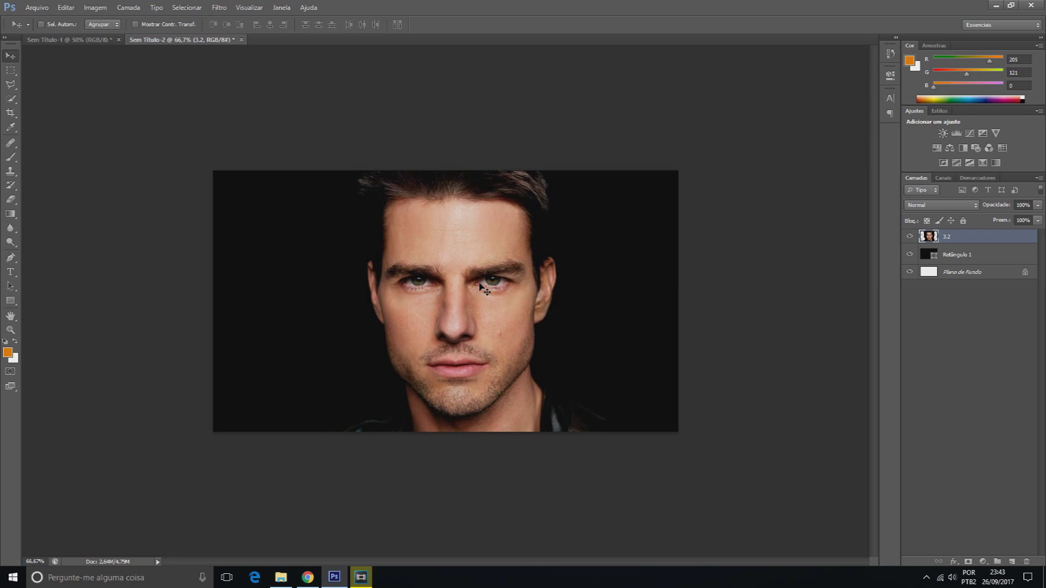
pyautogui.moveTo(479, 284); pyautogui.dragTo(474, 285)
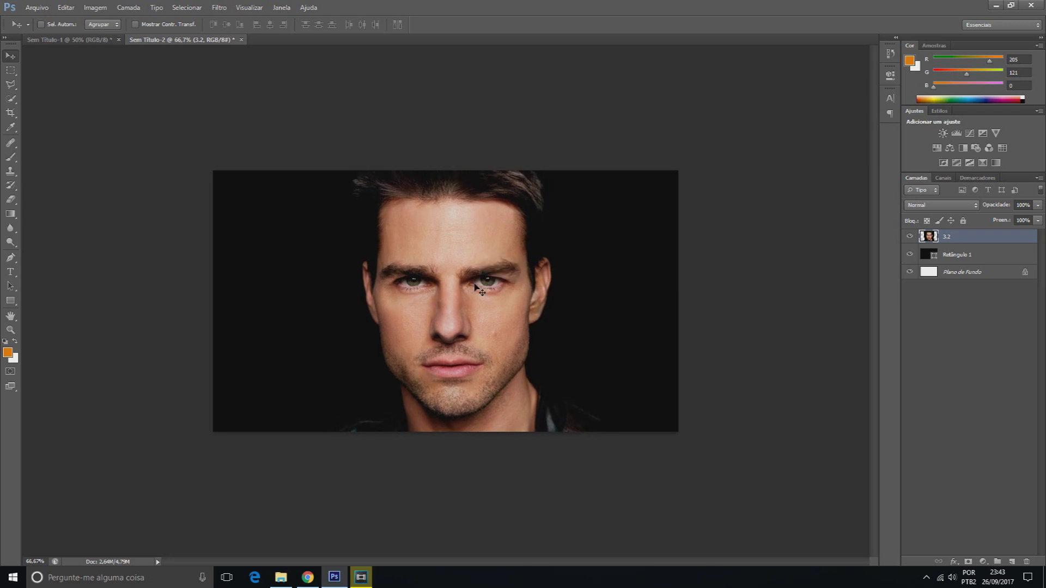
pyautogui.moveTo(570, 301); pyautogui.dragTo(566, 298)
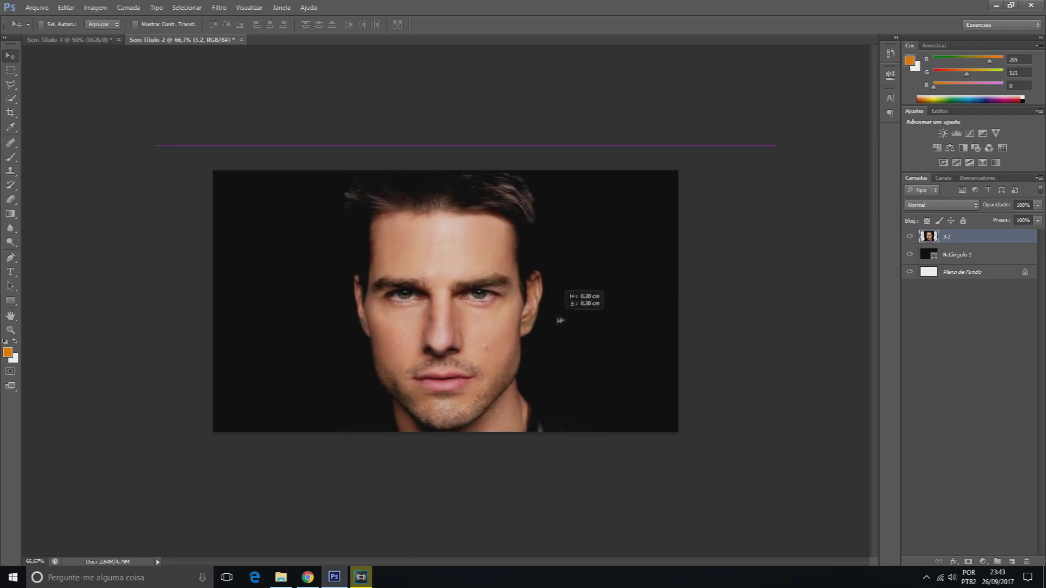
pyautogui.moveTo(566, 301)
pyautogui.mouseDown()
pyautogui.moveTo(553, 306)
pyautogui.moveTo(564, 303)
pyautogui.mouseUp()
pyautogui.click(909, 254)
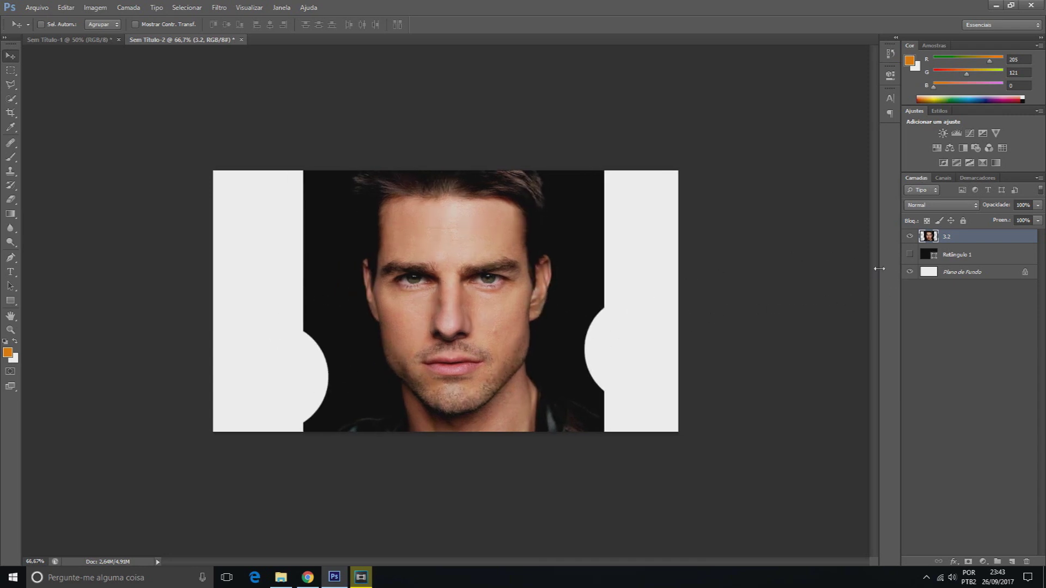
pyautogui.click(909, 254)
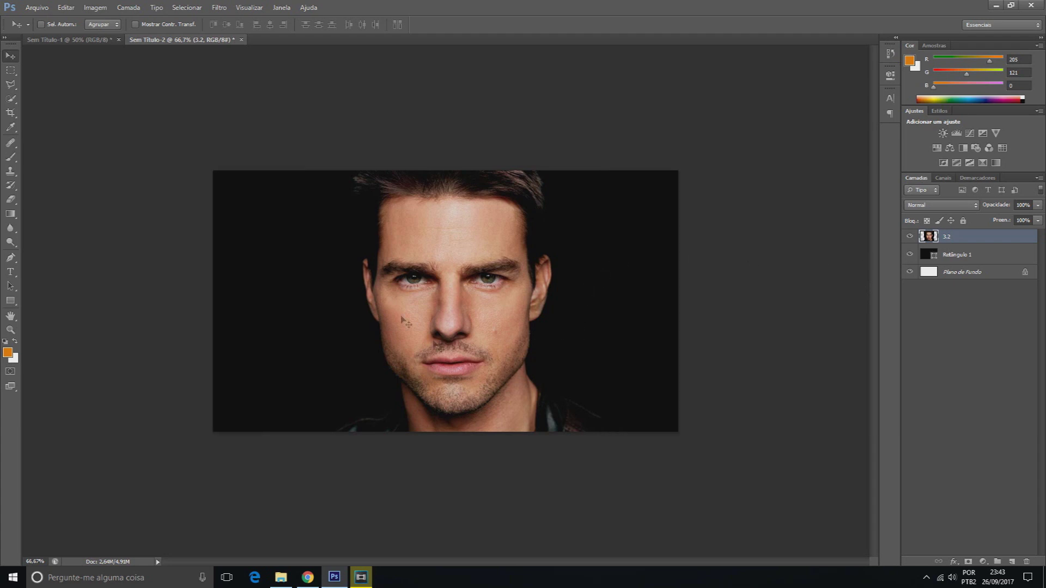
pyautogui.moveTo(478, 217); pyautogui.dragTo(478, 219)
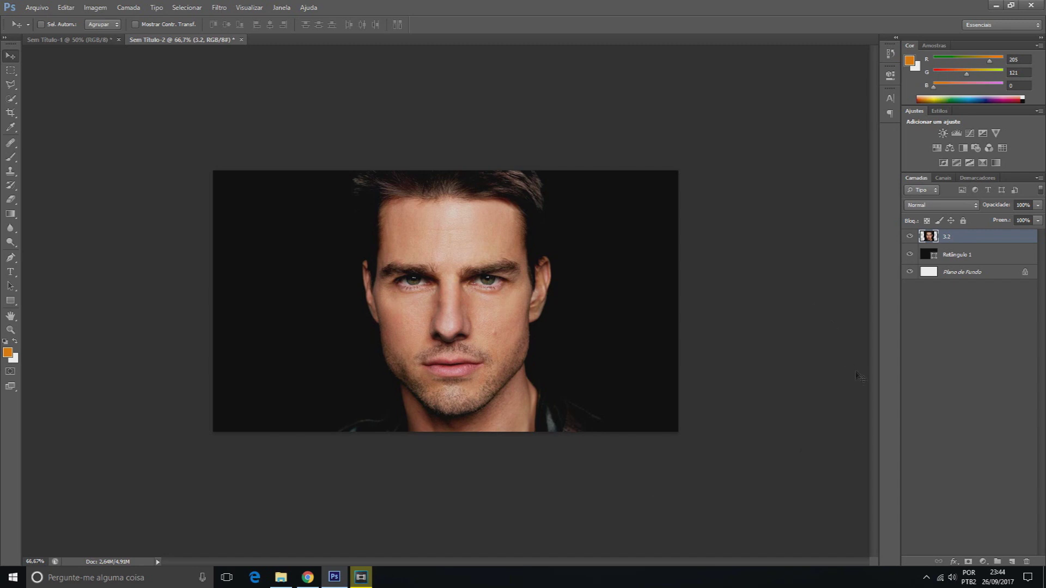
# - Add a Cor sólida fill layer in bright blue #00a2ff
pyautogui.click(984, 564)
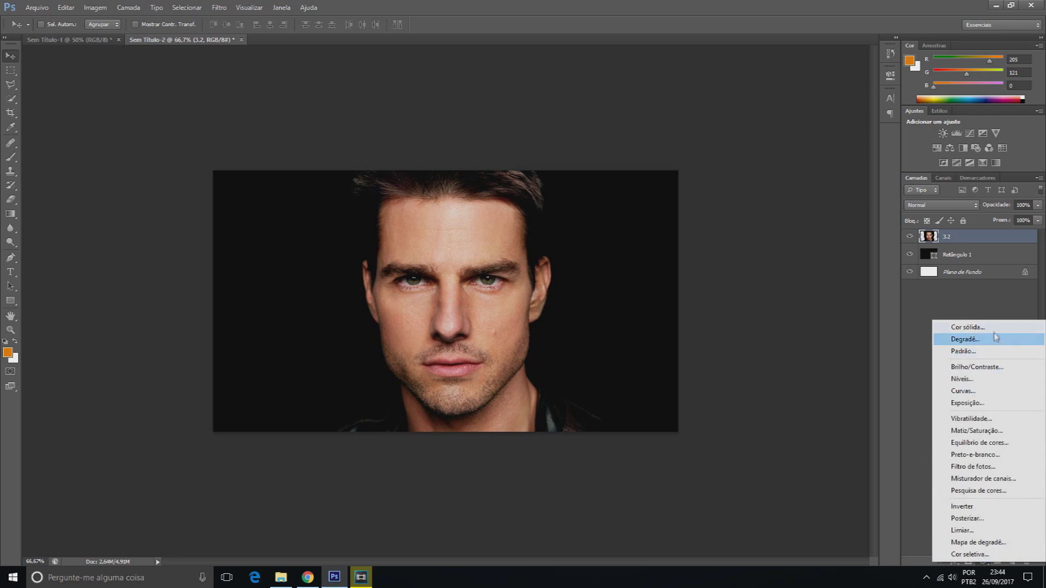
pyautogui.click(992, 327)
pyautogui.moveTo(716, 206); pyautogui.dragTo(716, 212)
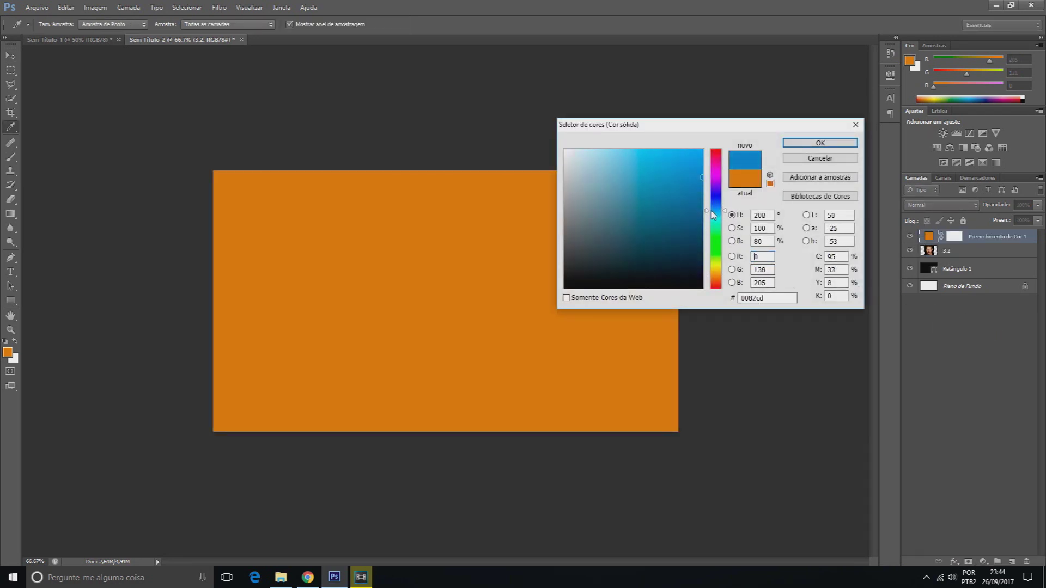
pyautogui.moveTo(701, 155); pyautogui.dragTo(727, 125)
pyautogui.click(812, 144)
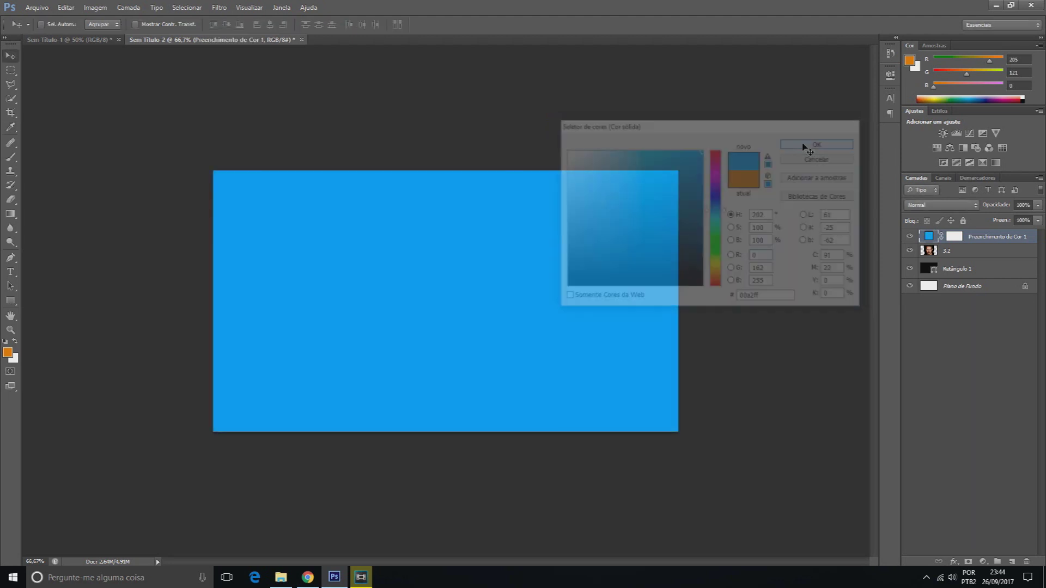
# - Set the fill layer's blend mode to Subtrair and duplicate it with Ctrl+J
pyautogui.click(945, 205)
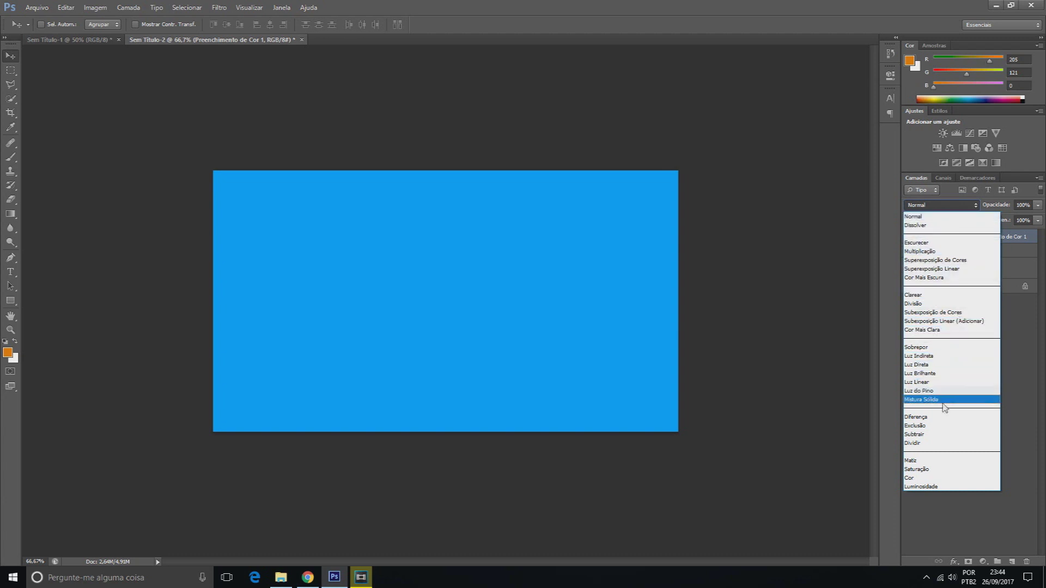
pyautogui.click(936, 434)
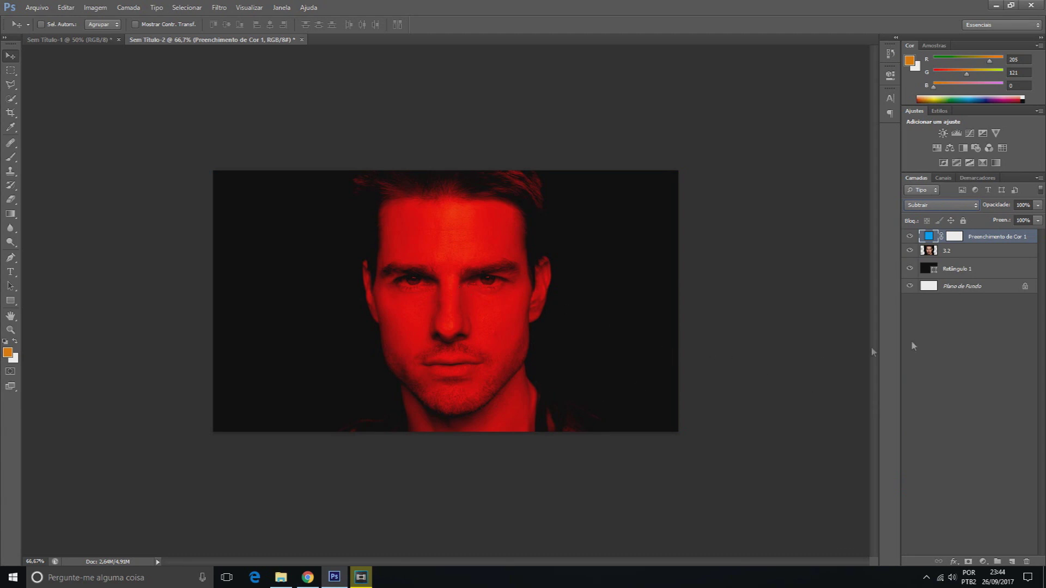
pyautogui.click(959, 236)
pyautogui.hotkey('ctrl', 'j')
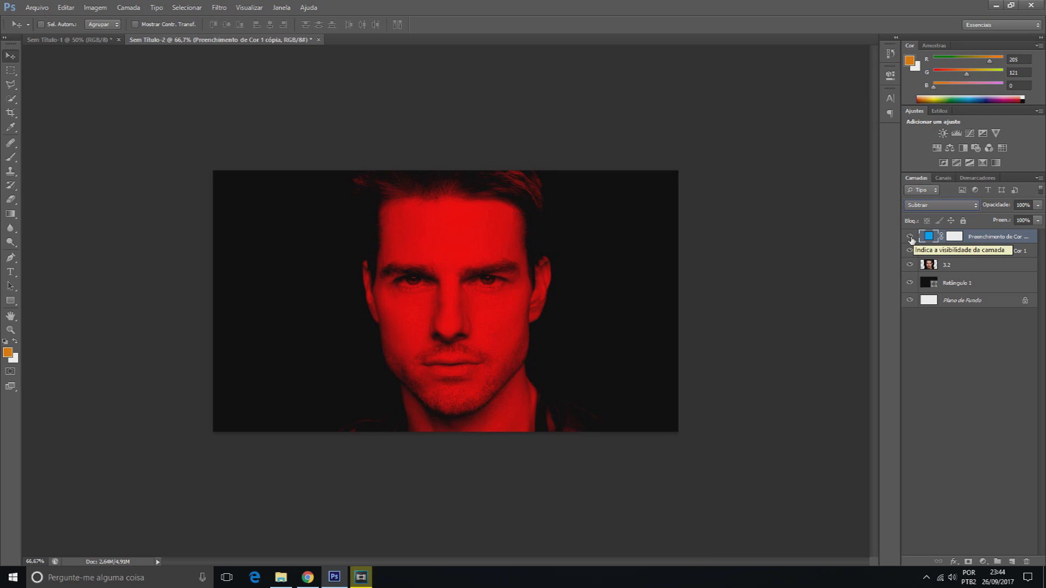
# - Hide the duplicate fill and target Preenchimento de Cor 1's mask with the Gradient tool
pyautogui.click(910, 237)
pyautogui.click(994, 252)
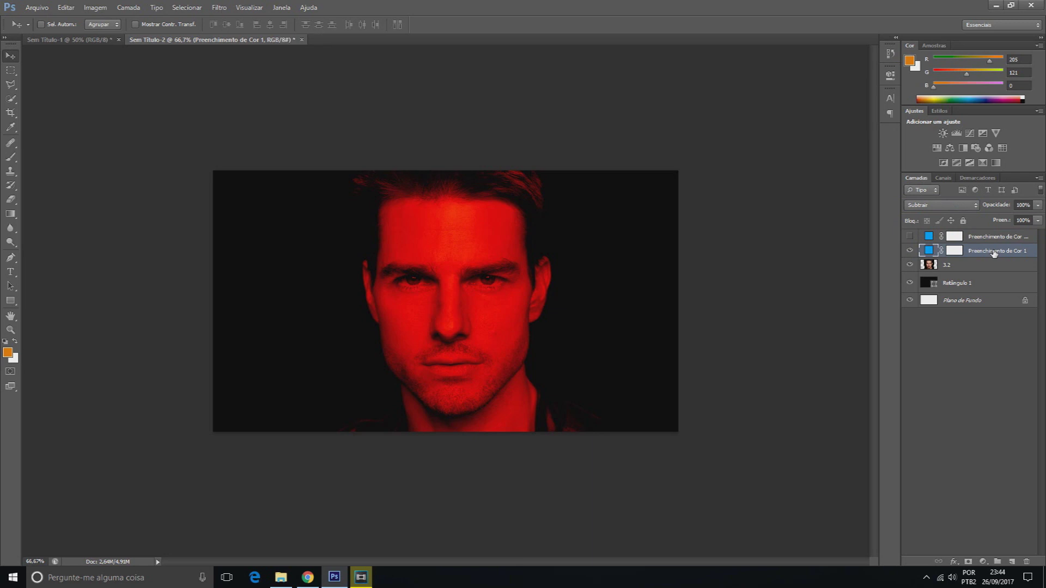
pyautogui.click(959, 255)
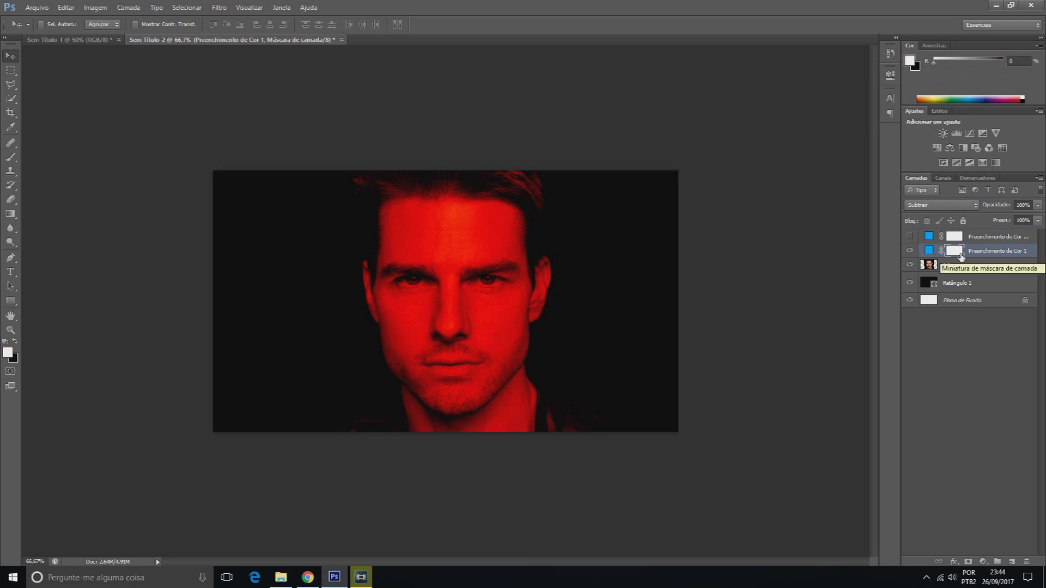
pyautogui.click(10, 215)
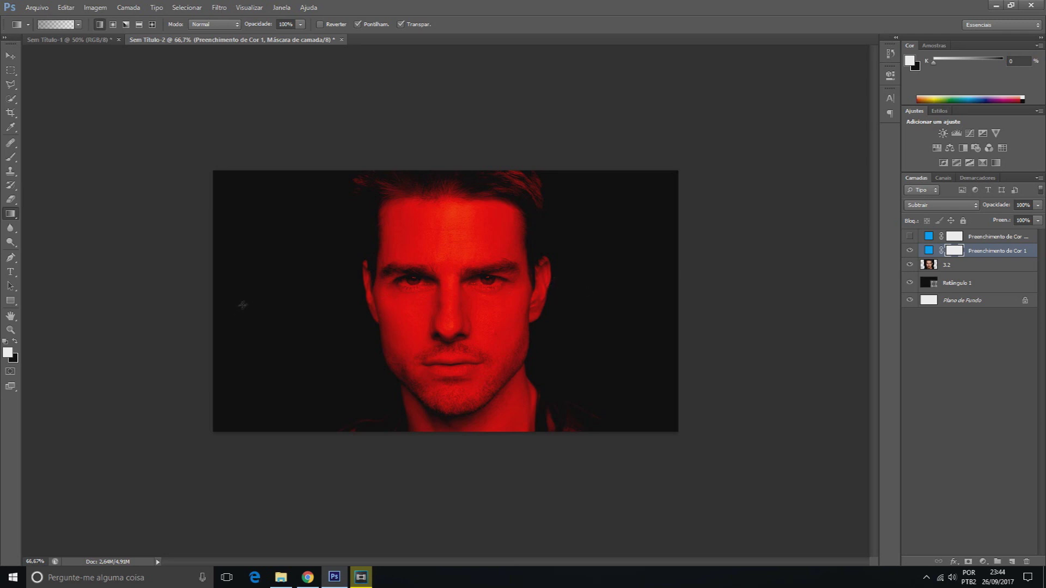
# - Draw mask gradients across the face to fade red off its left side
pyautogui.moveTo(253, 298); pyautogui.dragTo(432, 286)
pyautogui.moveTo(433, 286); pyautogui.dragTo(494, 292)
pyautogui.moveTo(346, 300); pyautogui.dragTo(455, 300)
pyautogui.moveTo(333, 302)
pyautogui.mouseDown()
pyautogui.moveTo(480, 295)
pyautogui.moveTo(423, 300)
pyautogui.mouseUp()
pyautogui.moveTo(343, 362); pyautogui.dragTo(458, 305)
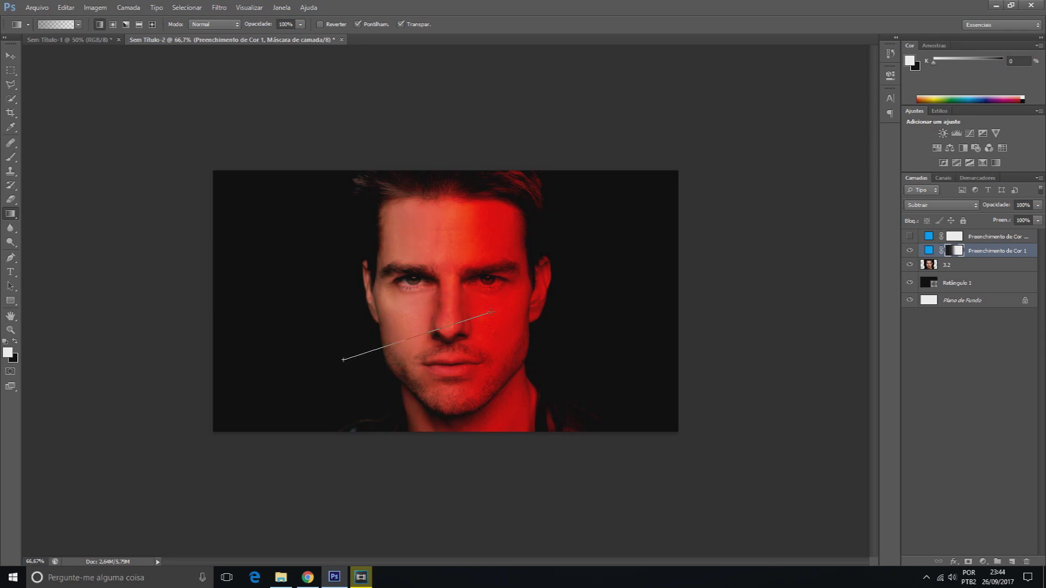
pyautogui.moveTo(357, 397); pyautogui.dragTo(460, 341)
pyautogui.moveTo(322, 389); pyautogui.dragTo(404, 354)
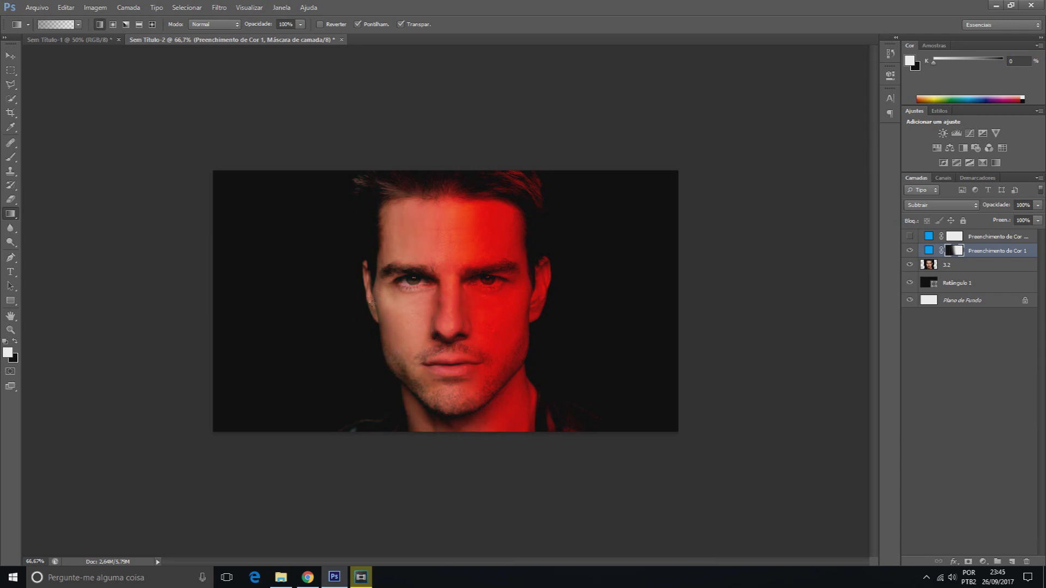
pyautogui.moveTo(316, 291); pyautogui.dragTo(400, 265)
# - Refine the mask gradients over cheek and forehead so red covers only the right half
pyautogui.moveTo(345, 362); pyautogui.dragTo(409, 338)
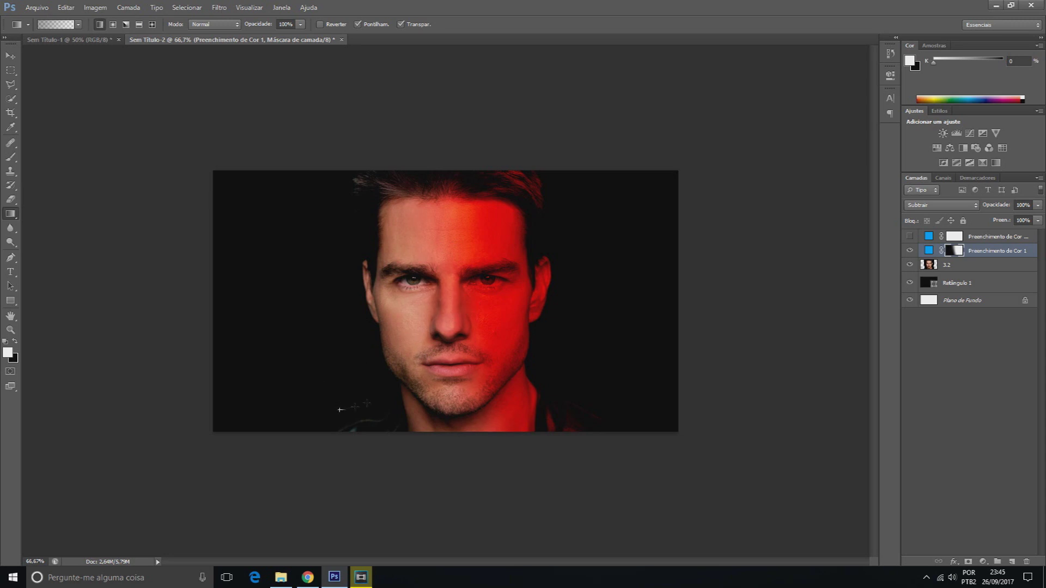
pyautogui.moveTo(292, 351); pyautogui.dragTo(364, 334)
pyautogui.moveTo(354, 198); pyautogui.dragTo(405, 202)
pyautogui.moveTo(309, 202); pyautogui.dragTo(410, 227)
pyautogui.moveTo(309, 282); pyautogui.dragTo(391, 287)
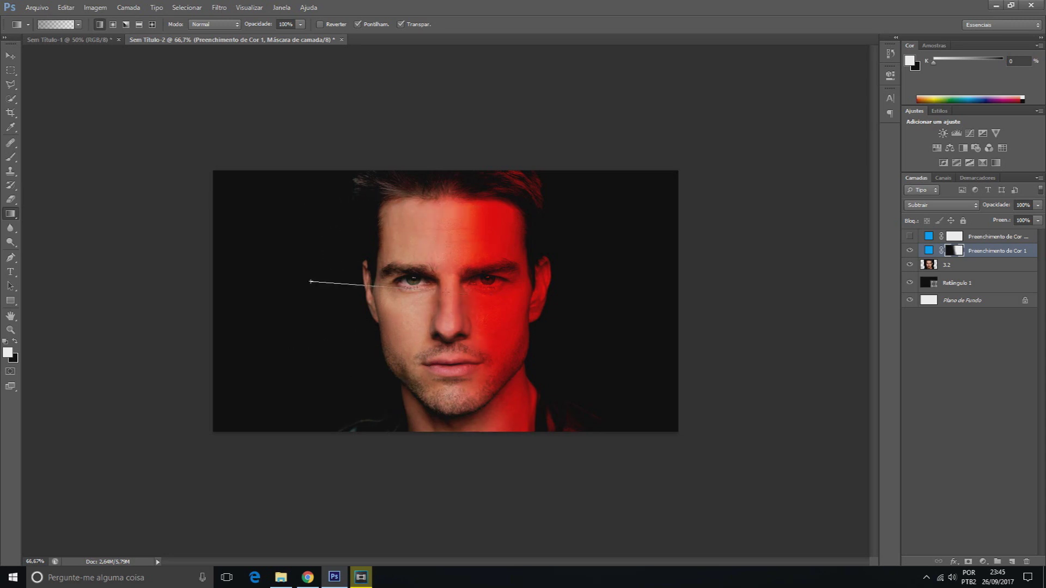
pyautogui.moveTo(331, 361); pyautogui.dragTo(380, 358)
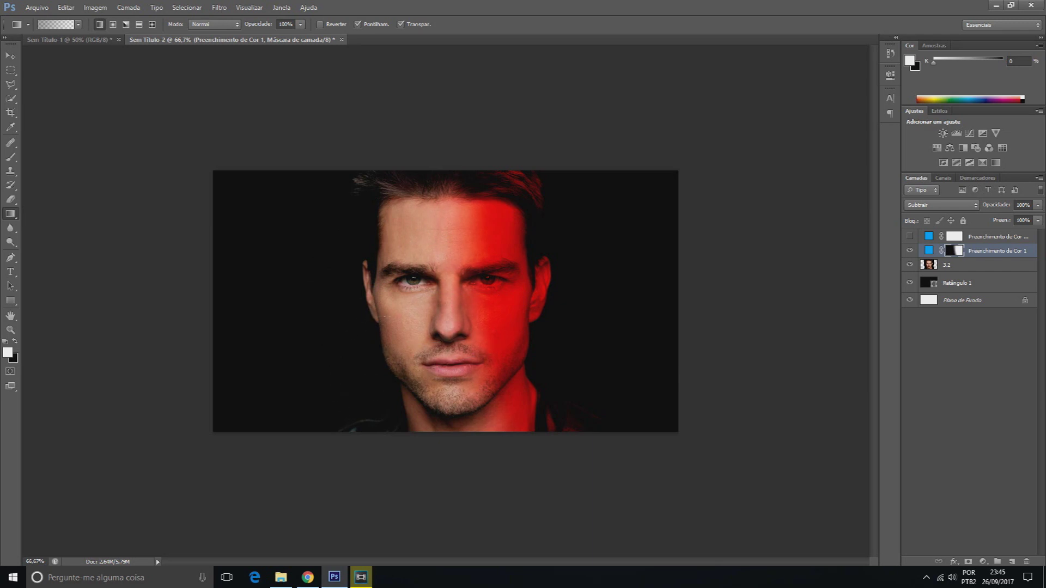
# - Make Preenchimento de Cor 1 cópia visible in Cor blend mode and target its mask
pyautogui.click(968, 237)
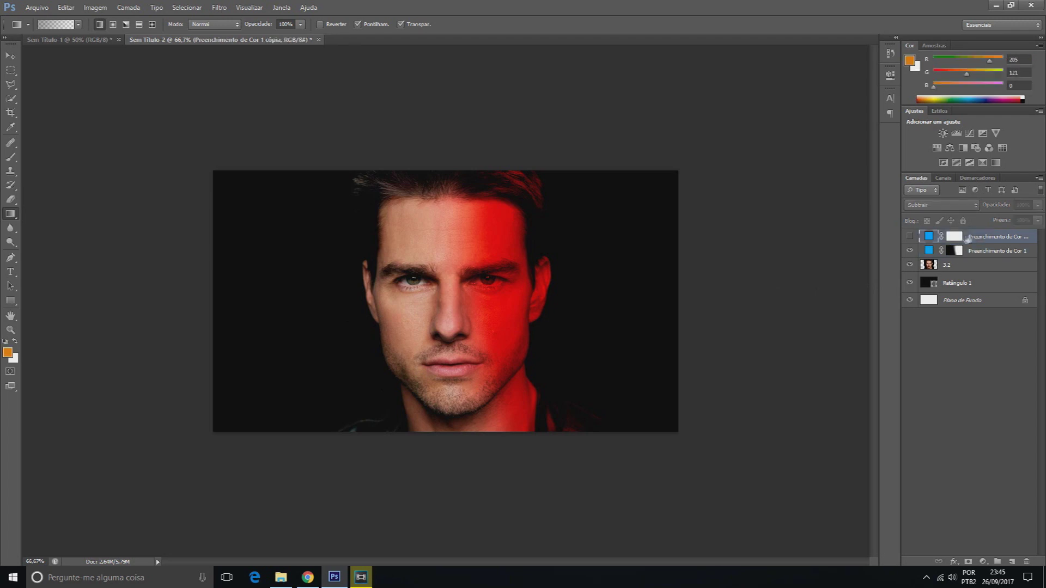
pyautogui.click(914, 237)
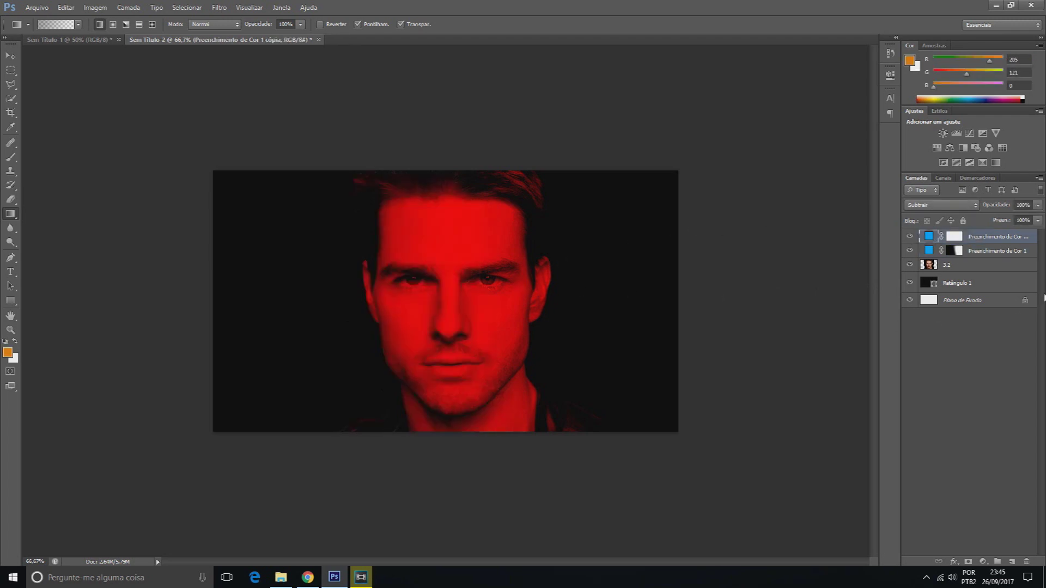
pyautogui.click(943, 205)
pyautogui.scroll(-1, 943, 205)
pyautogui.scroll(-1, 943, 205)
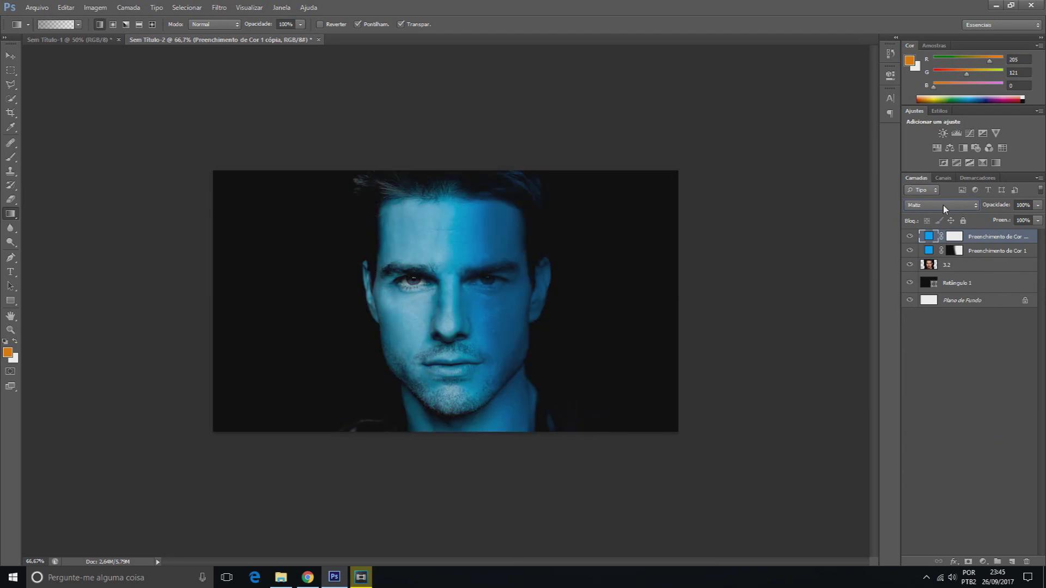
pyautogui.click(910, 250)
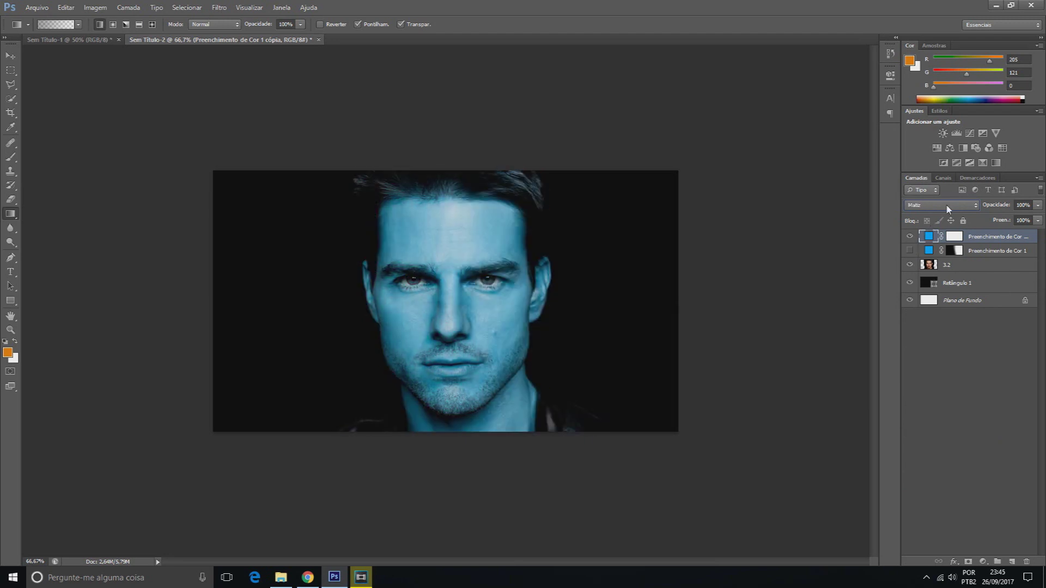
pyautogui.scroll(-1, 947, 208)
pyautogui.scroll(-2, 947, 209)
pyautogui.scroll(1, 946, 208)
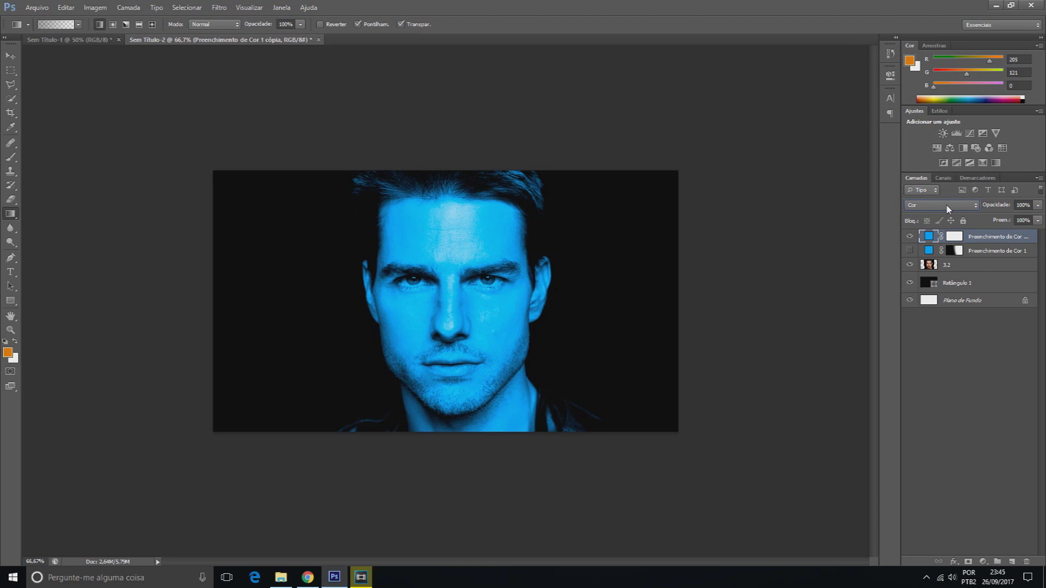
pyautogui.click(910, 250)
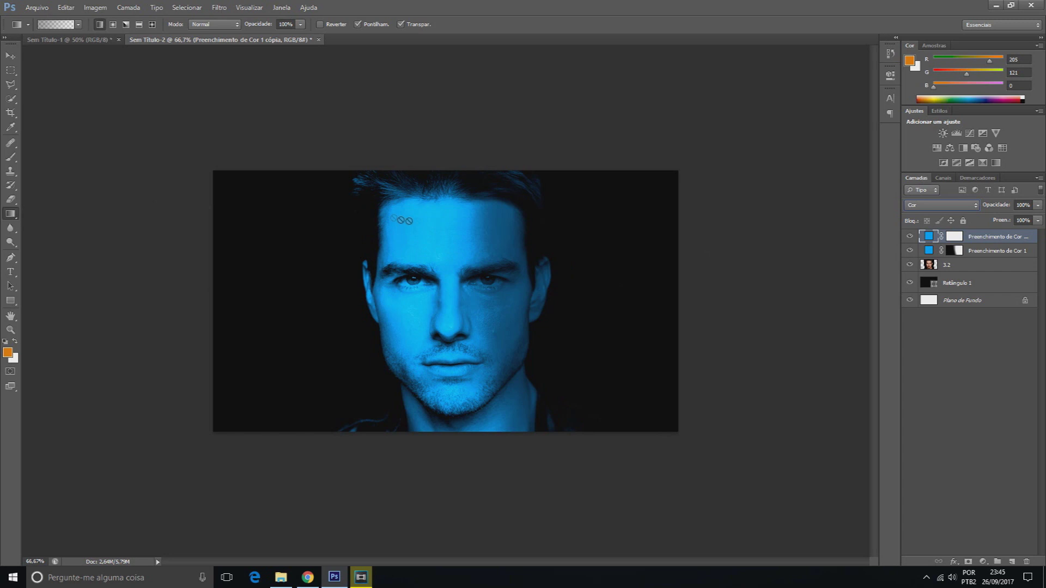
pyautogui.click(959, 240)
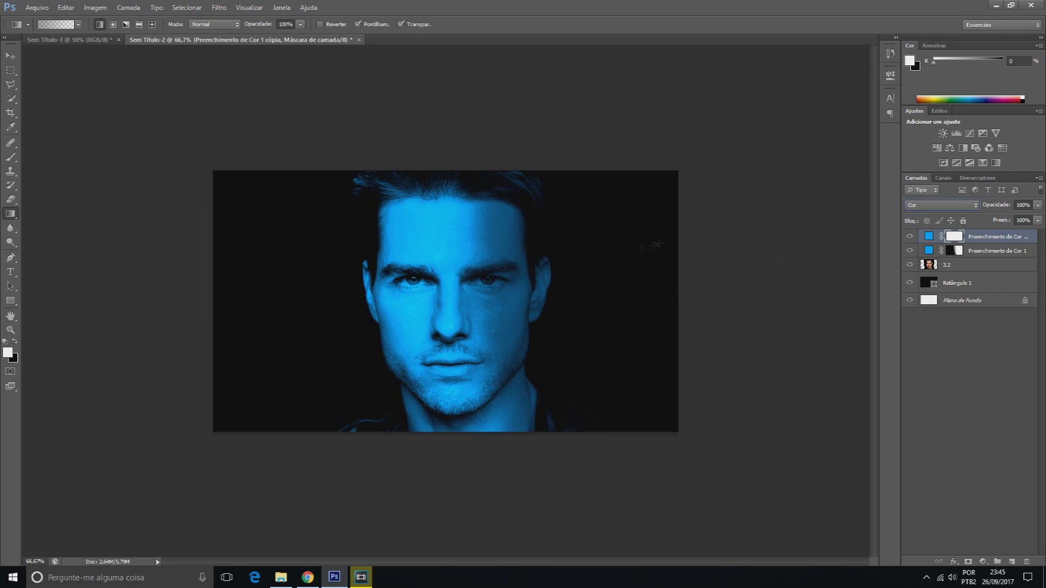
# - Draw gradients on the copy's mask so blue fades out toward the face's right side
pyautogui.moveTo(649, 217); pyautogui.dragTo(374, 366)
pyautogui.moveTo(586, 255); pyautogui.dragTo(460, 325)
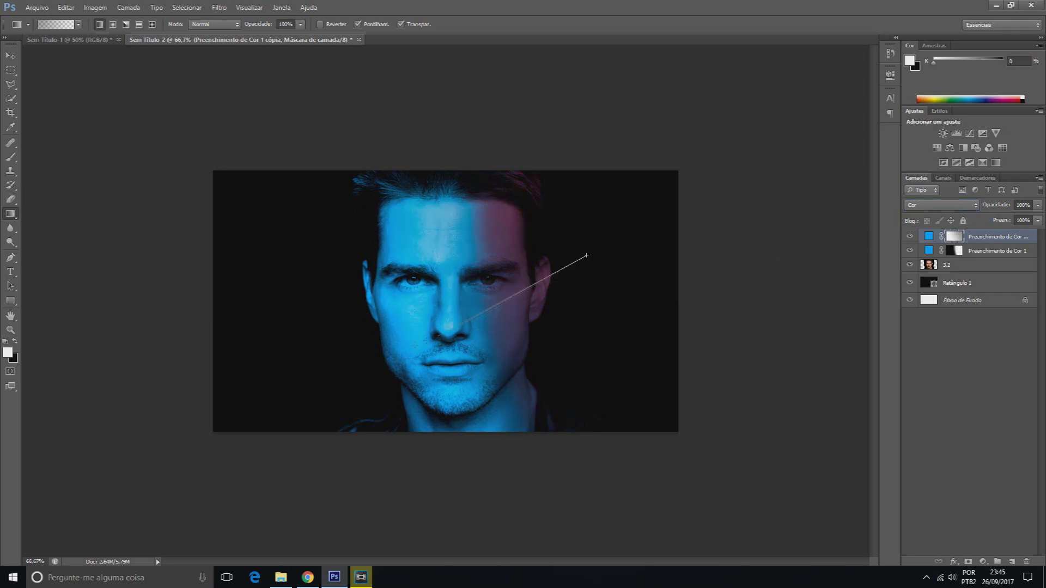
pyautogui.moveTo(626, 303); pyautogui.dragTo(415, 380)
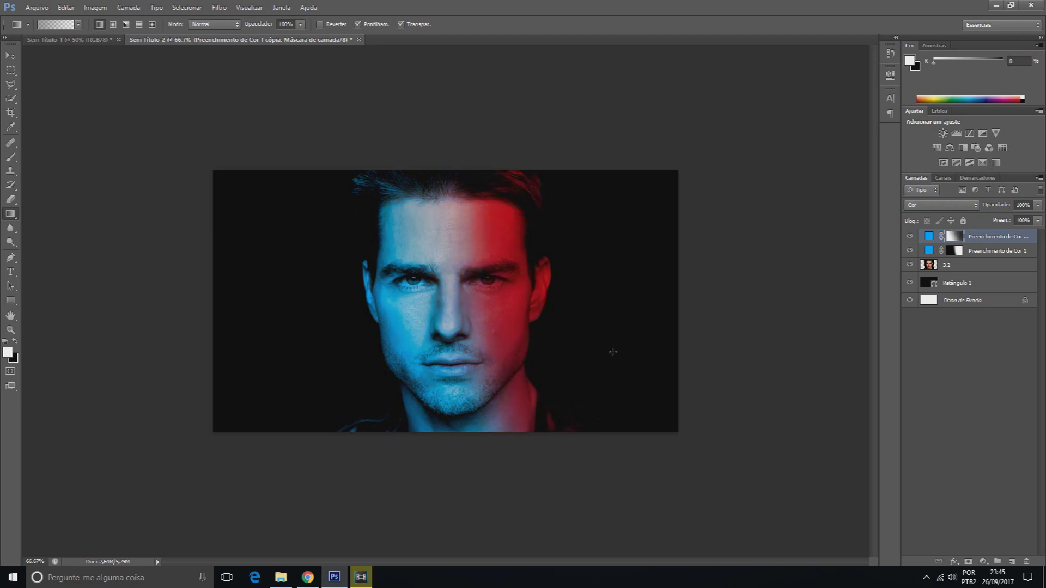
pyautogui.moveTo(612, 353); pyautogui.dragTo(409, 460)
pyautogui.moveTo(598, 413); pyautogui.dragTo(442, 362)
pyautogui.moveTo(578, 362); pyautogui.dragTo(485, 327)
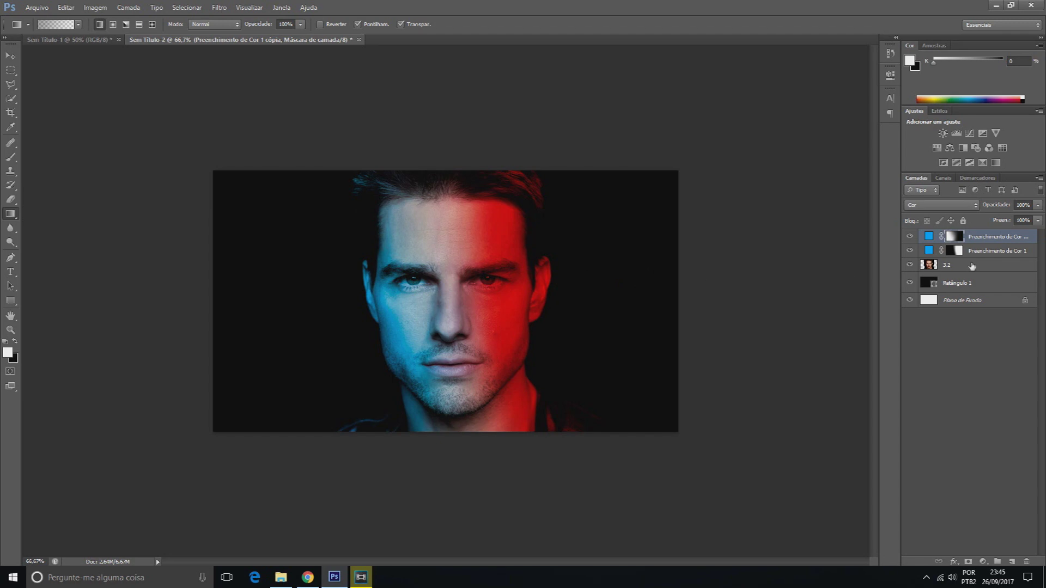
pyautogui.click(983, 252)
# - Nudge the red fill layer slightly and rotate it about 9.1° with Free Transform
pyautogui.click(10, 56)
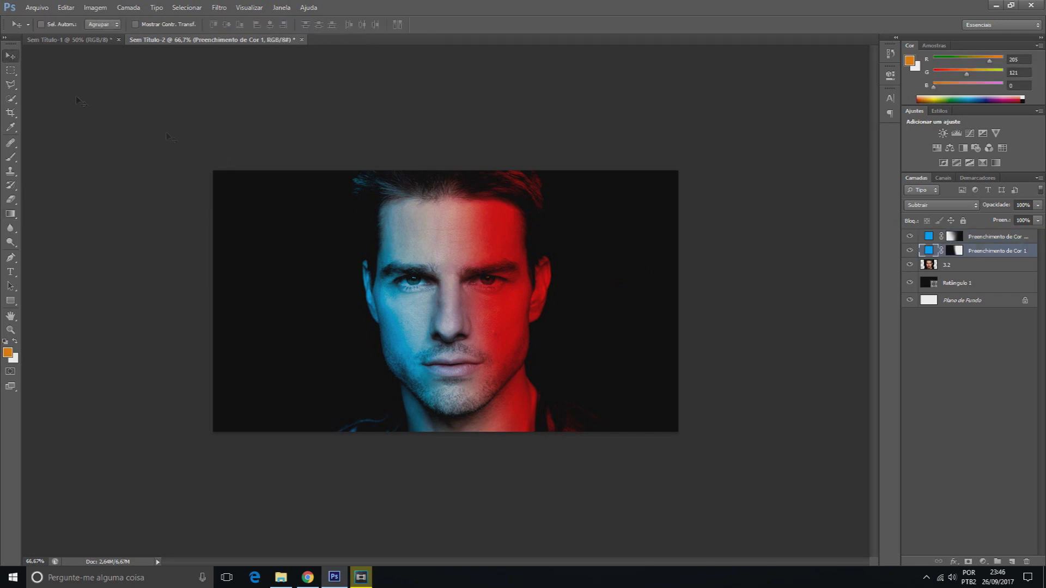
pyautogui.moveTo(482, 254); pyautogui.dragTo(492, 251)
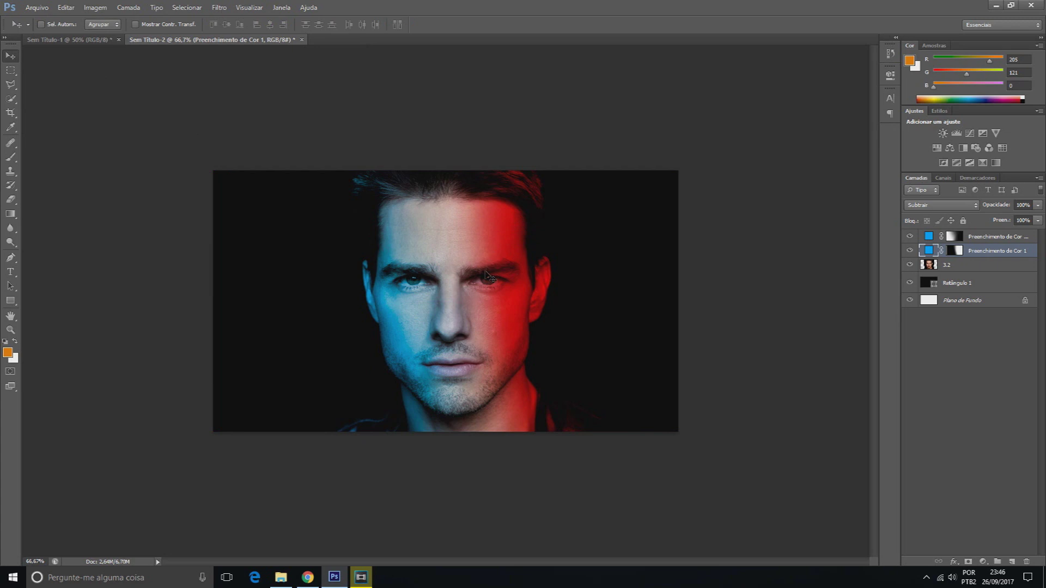
pyautogui.hotkey('ctrl', 't')
pyautogui.moveTo(607, 376)
pyautogui.mouseDown()
pyautogui.moveTo(586, 430)
pyautogui.moveTo(565, 307)
pyautogui.moveTo(555, 372)
pyautogui.mouseUp()
pyautogui.press('Return')
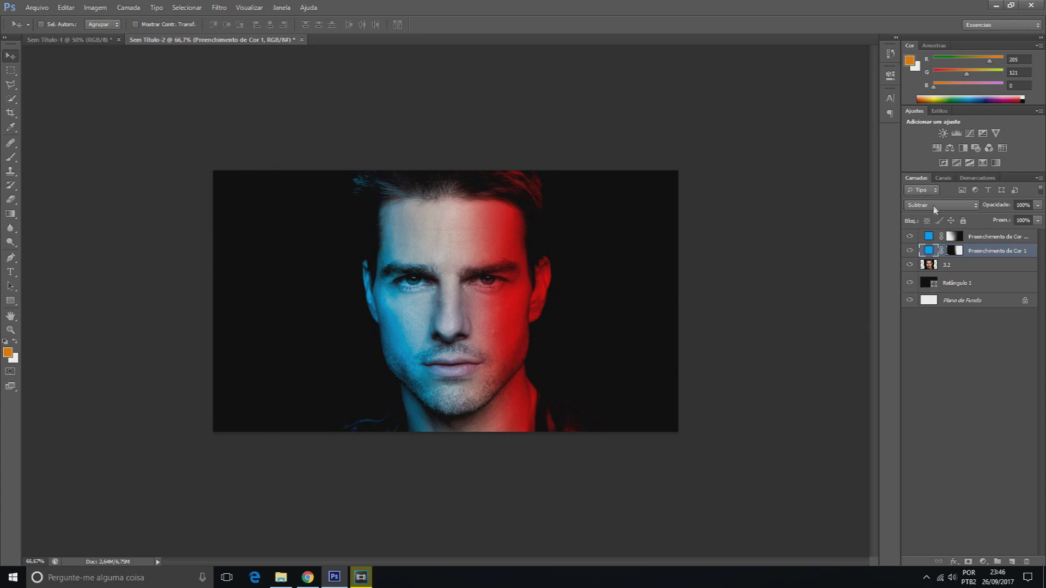
# - Add a Levels adjustment with black input about 8 and white input 214
pyautogui.click(956, 133)
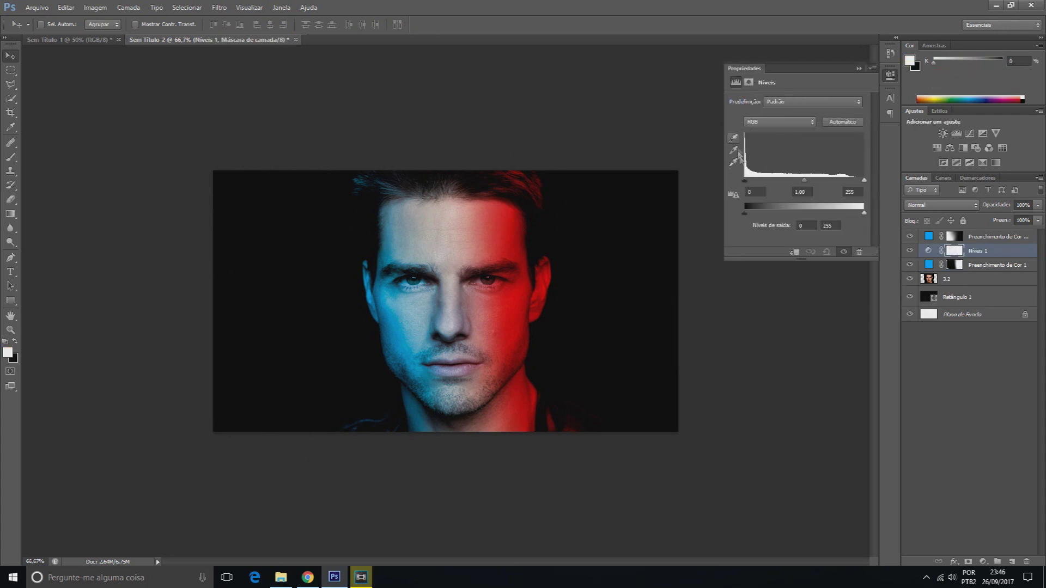
pyautogui.moveTo(746, 182); pyautogui.dragTo(750, 183)
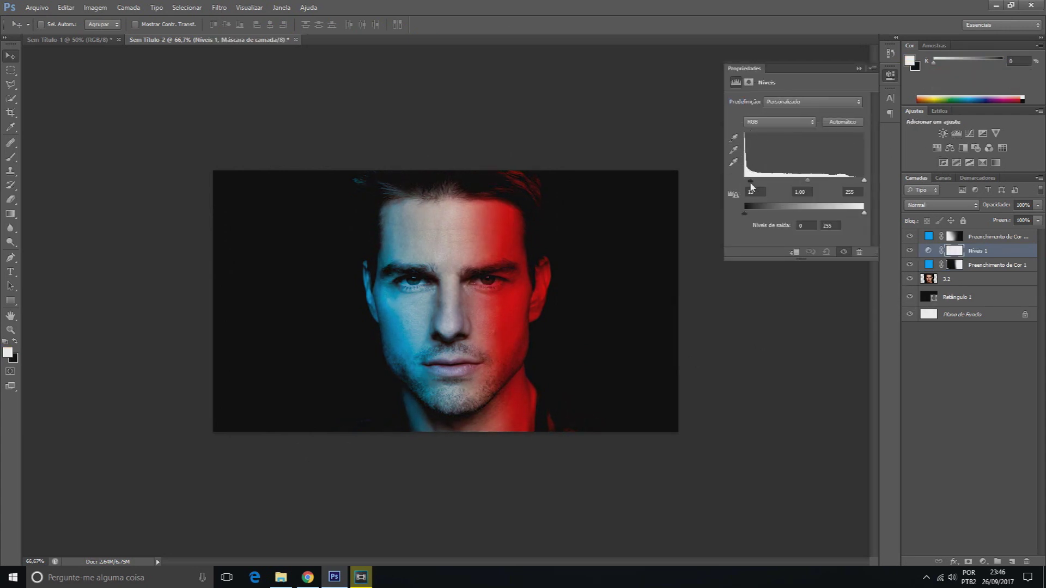
pyautogui.moveTo(864, 180); pyautogui.dragTo(805, 181)
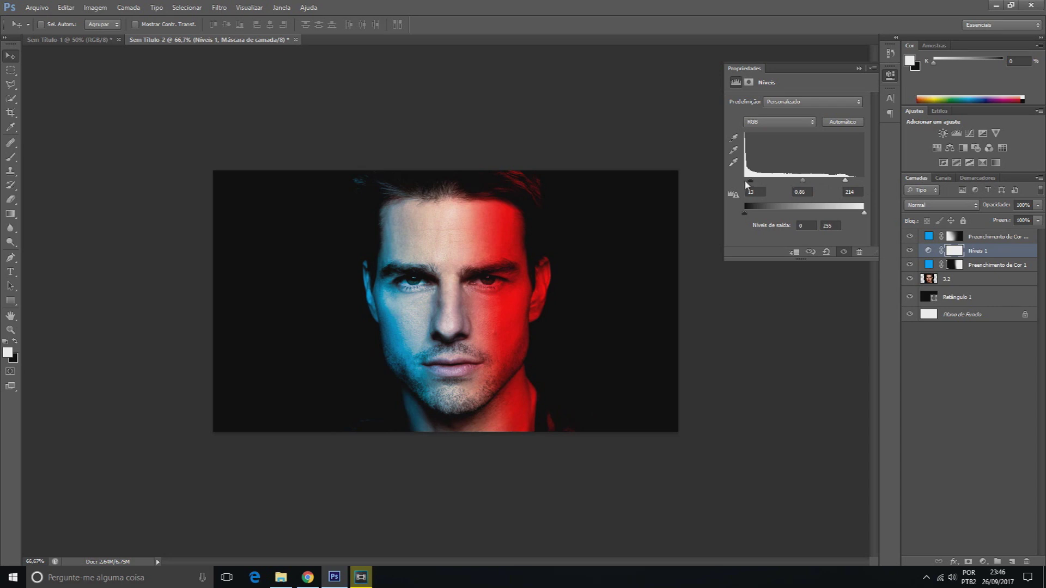
pyautogui.moveTo(752, 184); pyautogui.dragTo(750, 185)
pyautogui.click(860, 68)
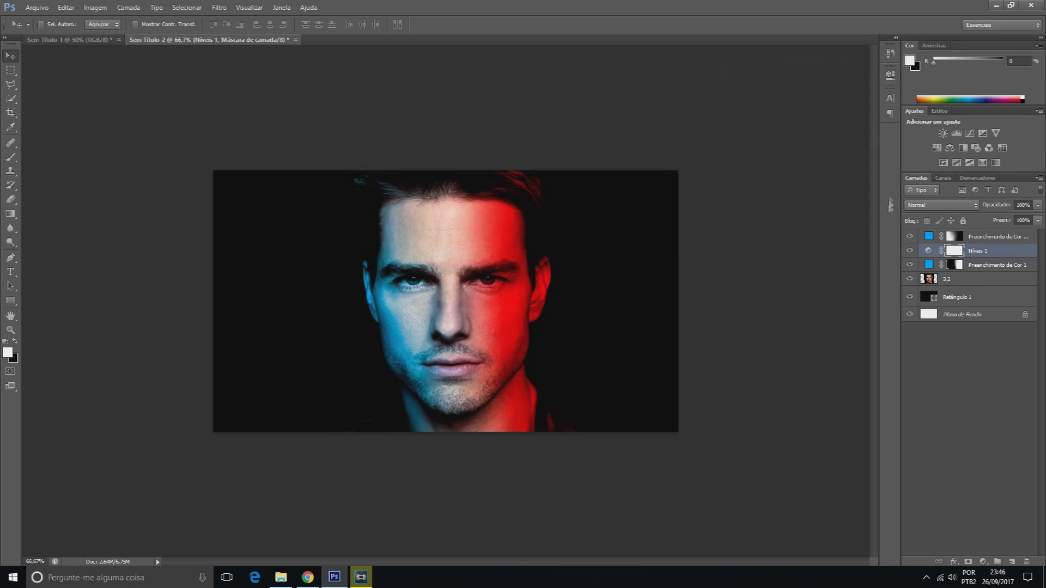